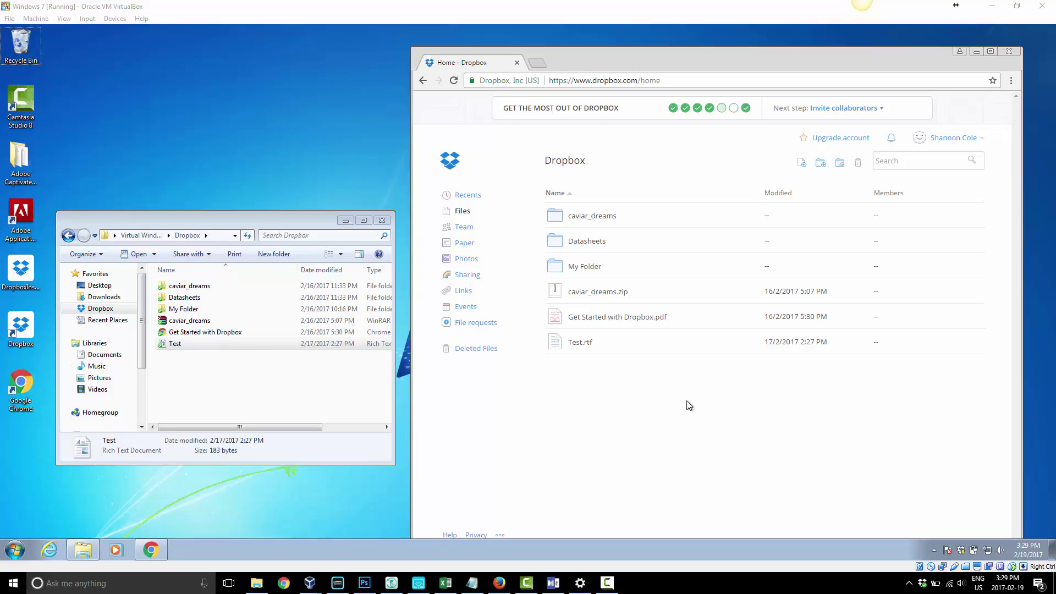
Delete the Test file from the local Dropbox folder in Explorer, confirming the Recycle Bin move
{"action": "left_click", "coordinate": [226, 396]}
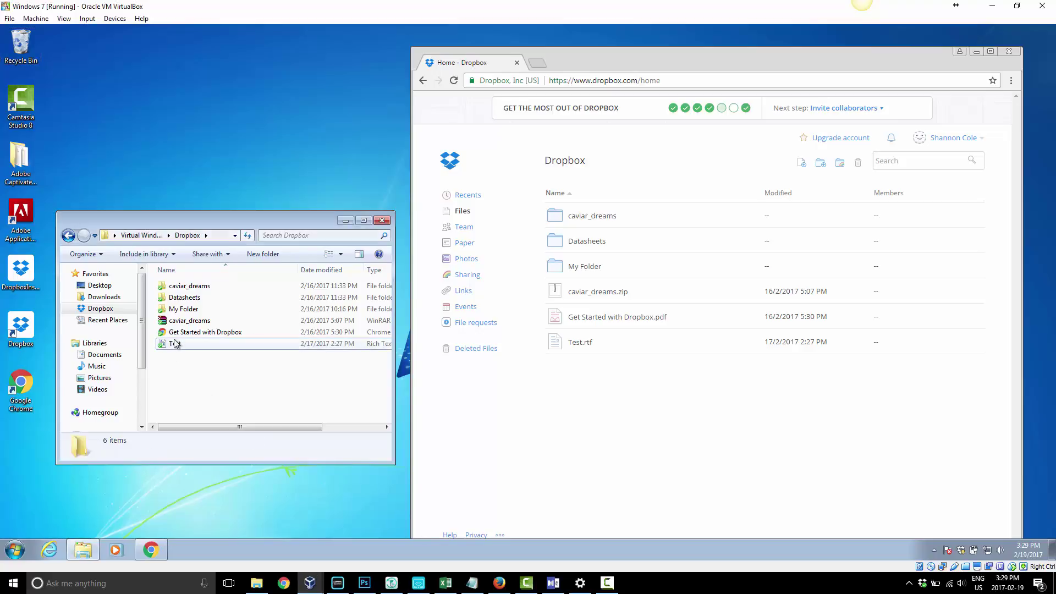
{"action": "left_click", "coordinate": [192, 346]}
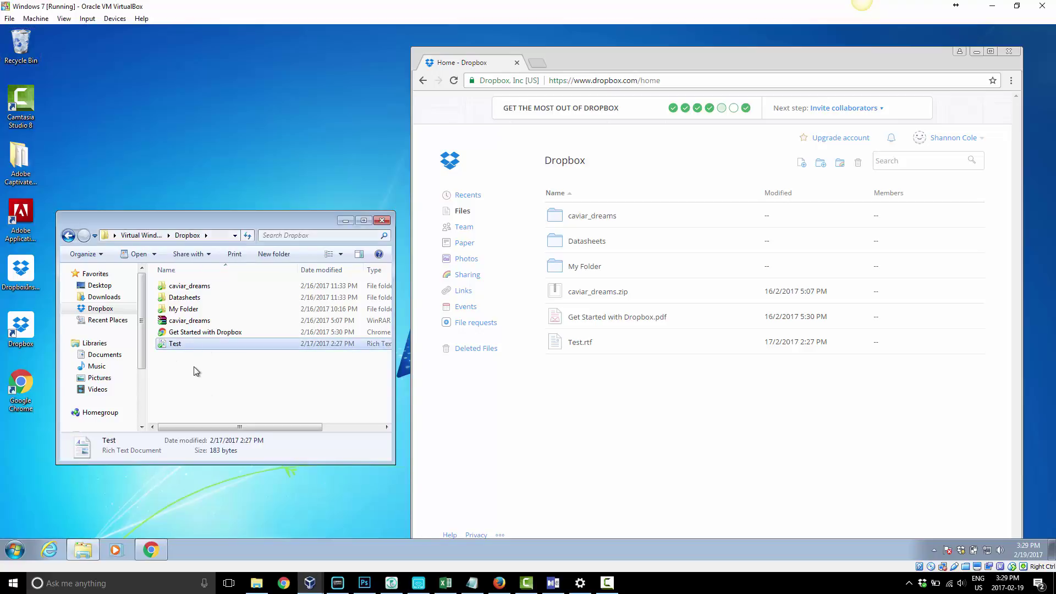
{"action": "key", "text": "Delete"}
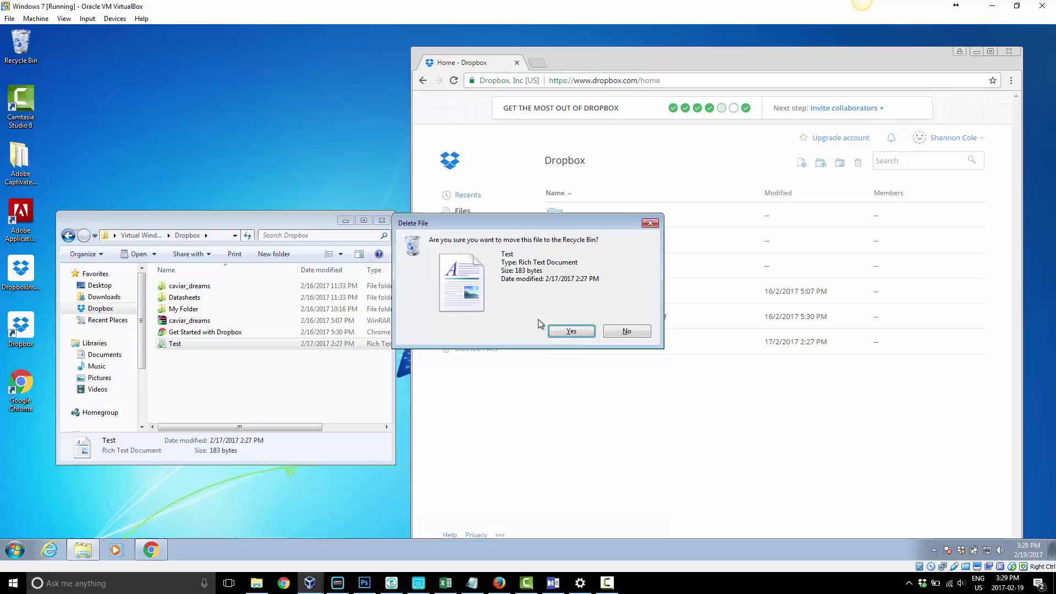
{"action": "left_click", "coordinate": [572, 331]}
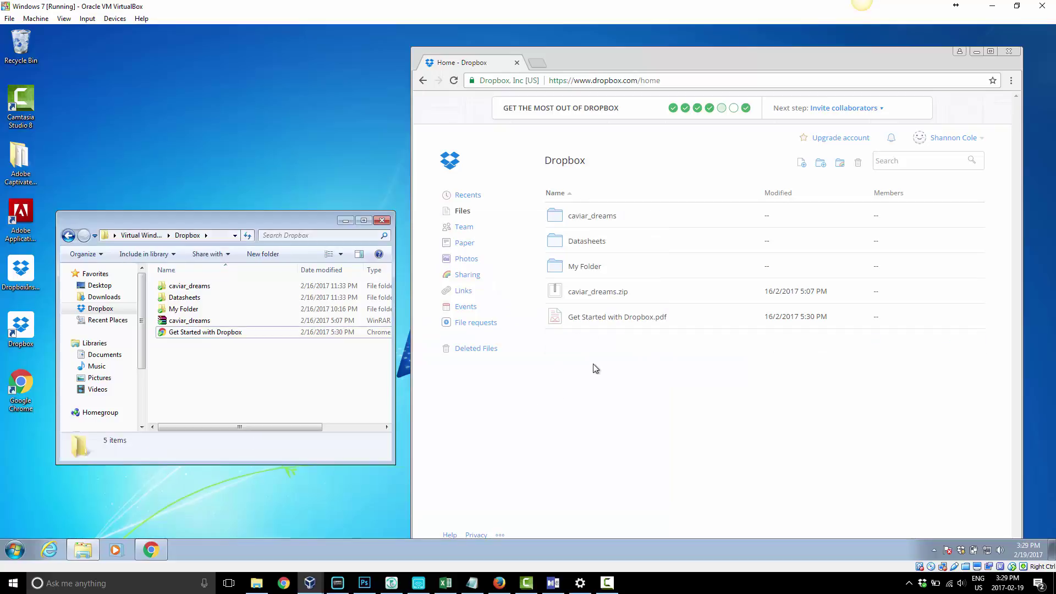
Delete caviar_dreams.zip in the Dropbox web list, then check the local Dropbox folder
{"action": "left_click", "coordinate": [675, 293]}
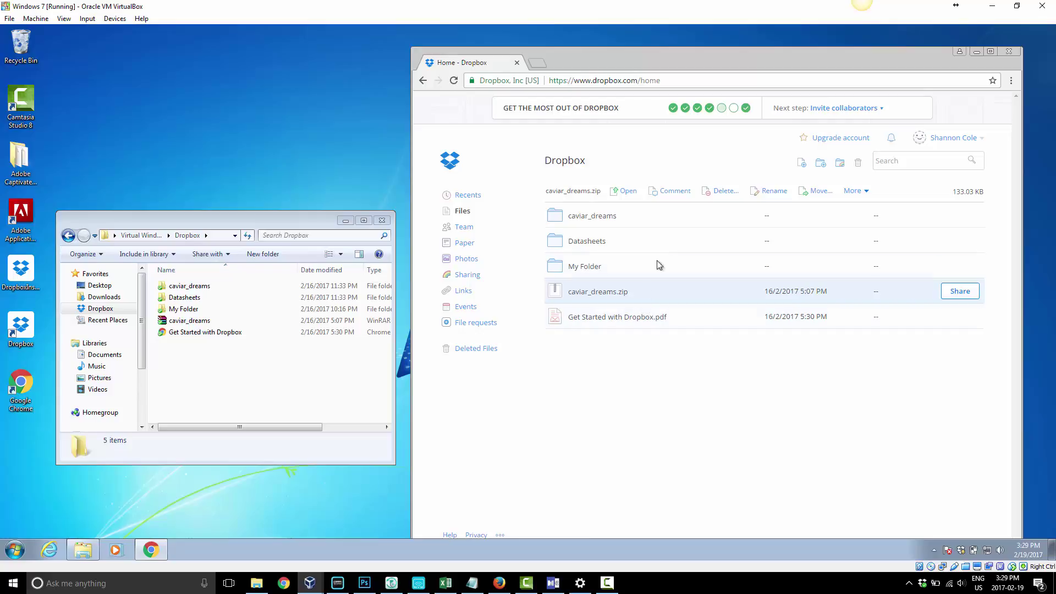
{"action": "left_click", "coordinate": [723, 192]}
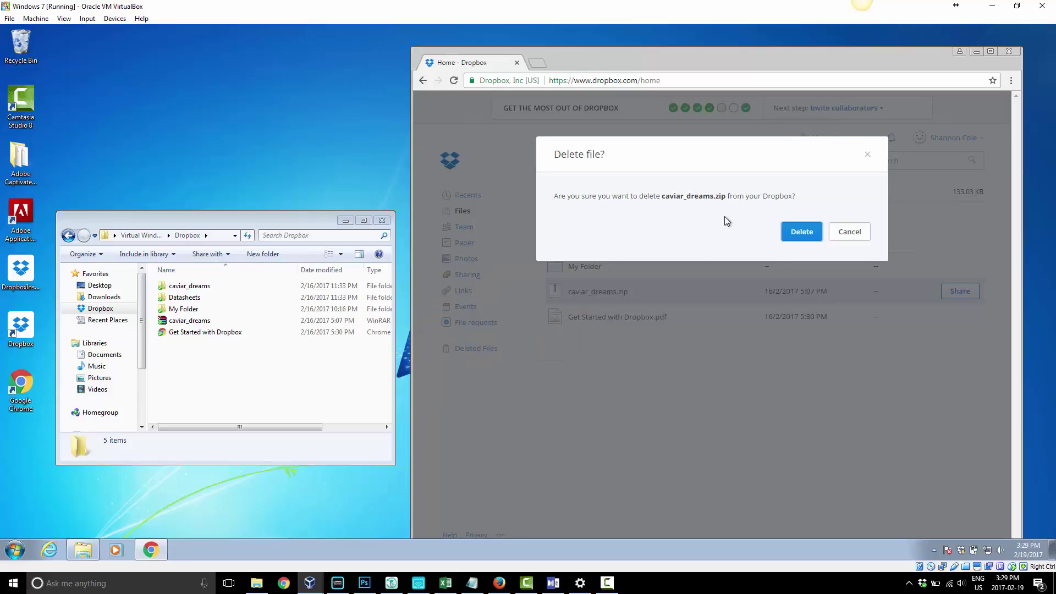
{"action": "left_click", "coordinate": [784, 233]}
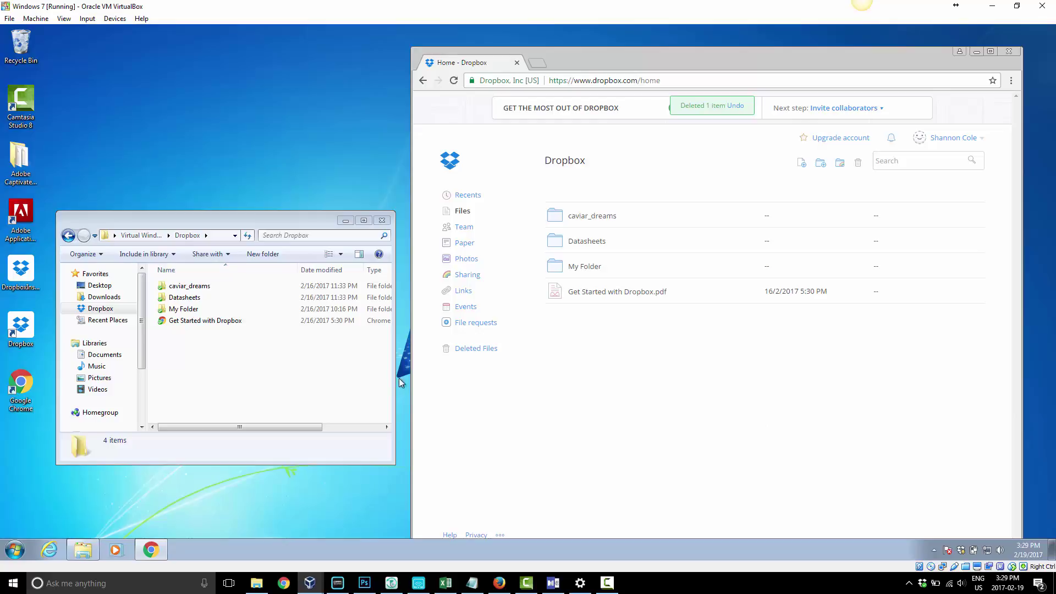
{"action": "left_click", "coordinate": [178, 349]}
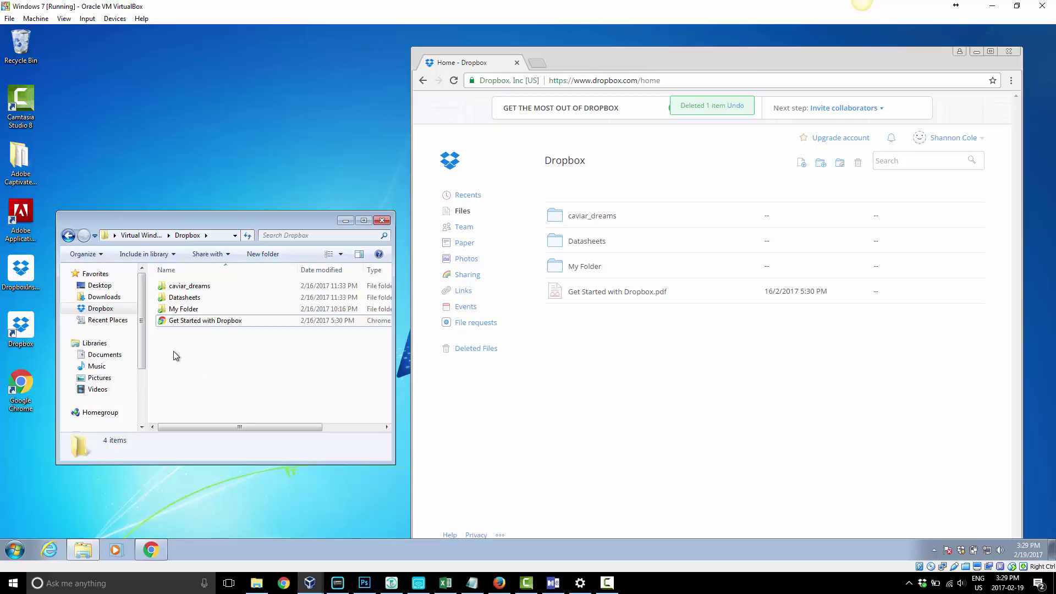
{"action": "double_click", "coordinate": [22, 47]}
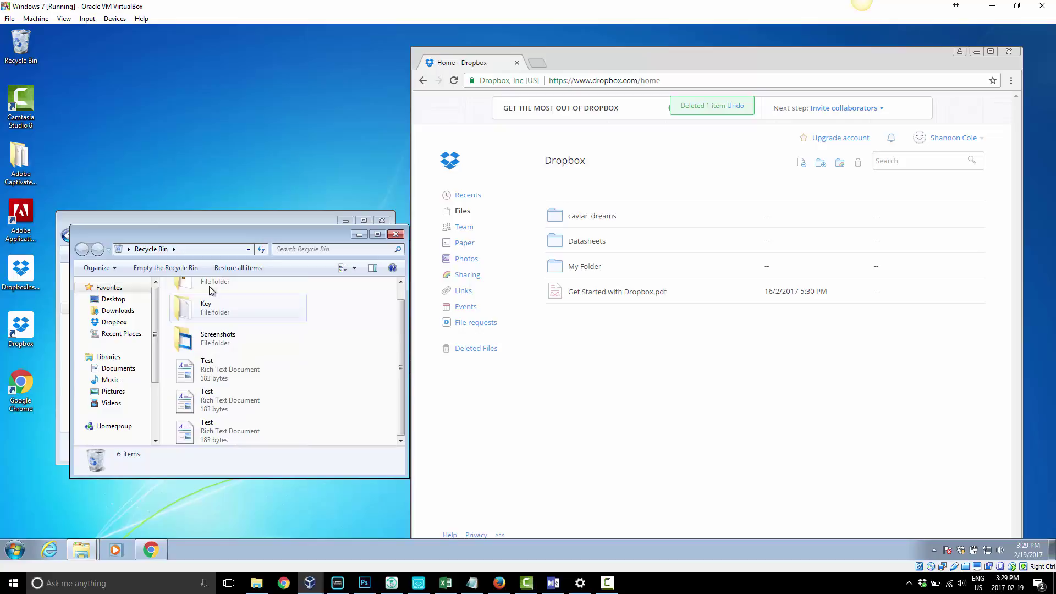
{"action": "left_click", "coordinate": [396, 233]}
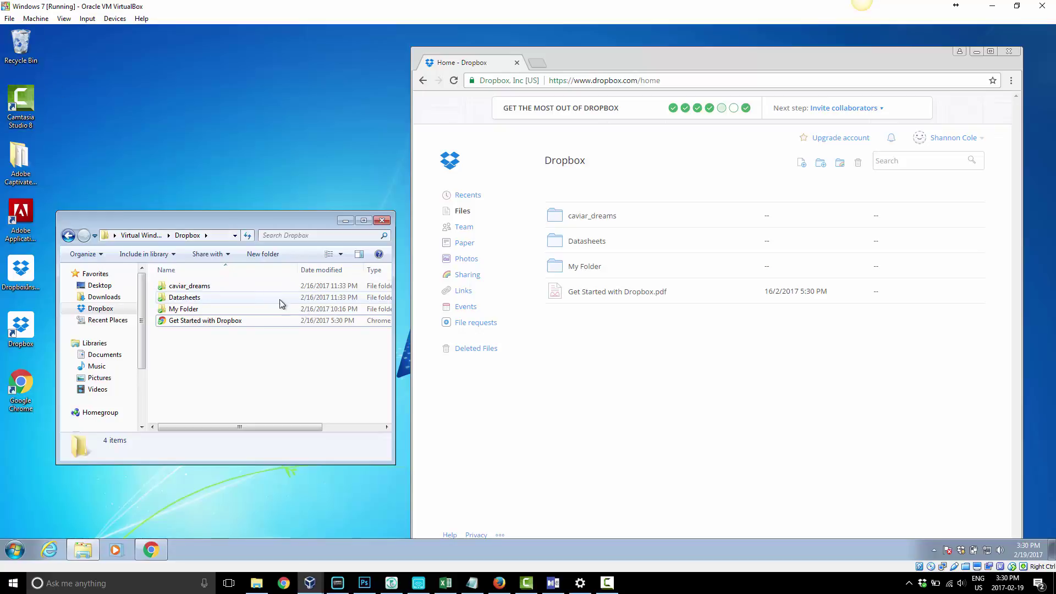
Show deleted files in the web Files list, revealing caviar_dreams.zip and Test.rtf
{"action": "left_click", "coordinate": [677, 365]}
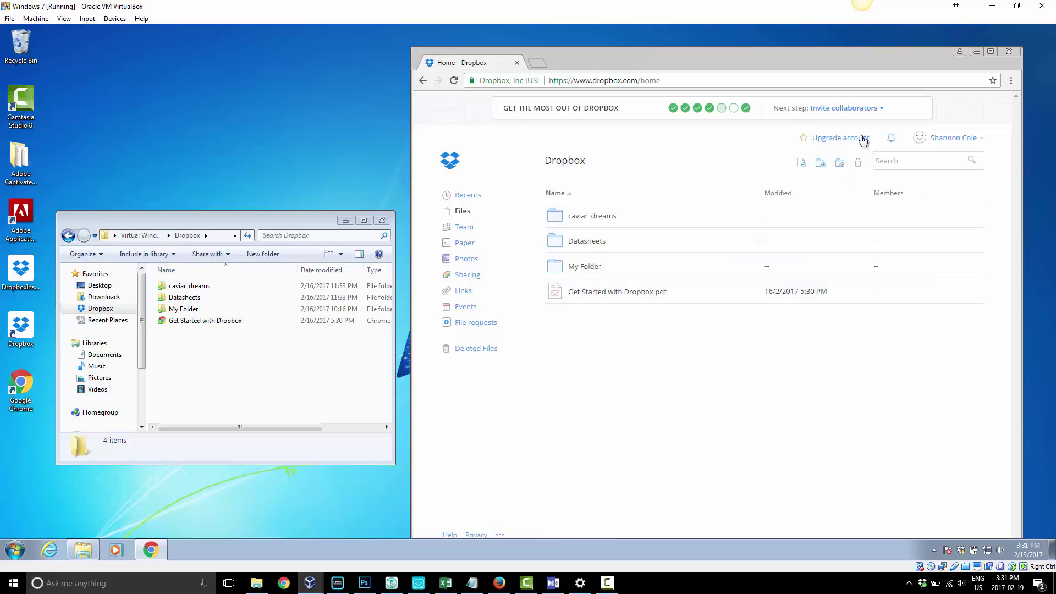
{"action": "left_click", "coordinate": [859, 164]}
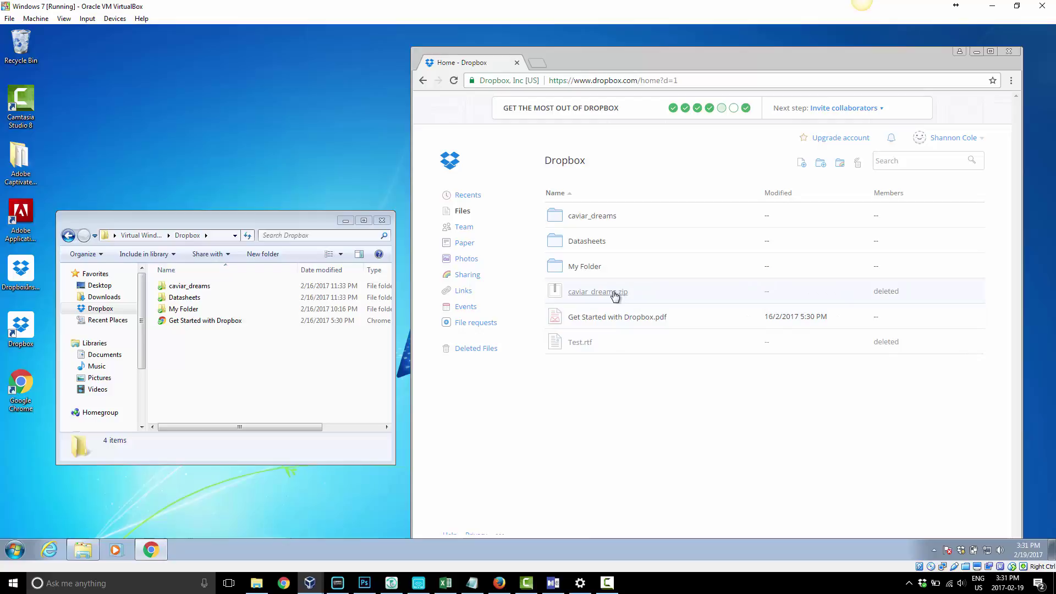
Go to the Deleted Files page, then view and close caviar_dreams.zip's options
{"action": "left_click", "coordinate": [478, 350]}
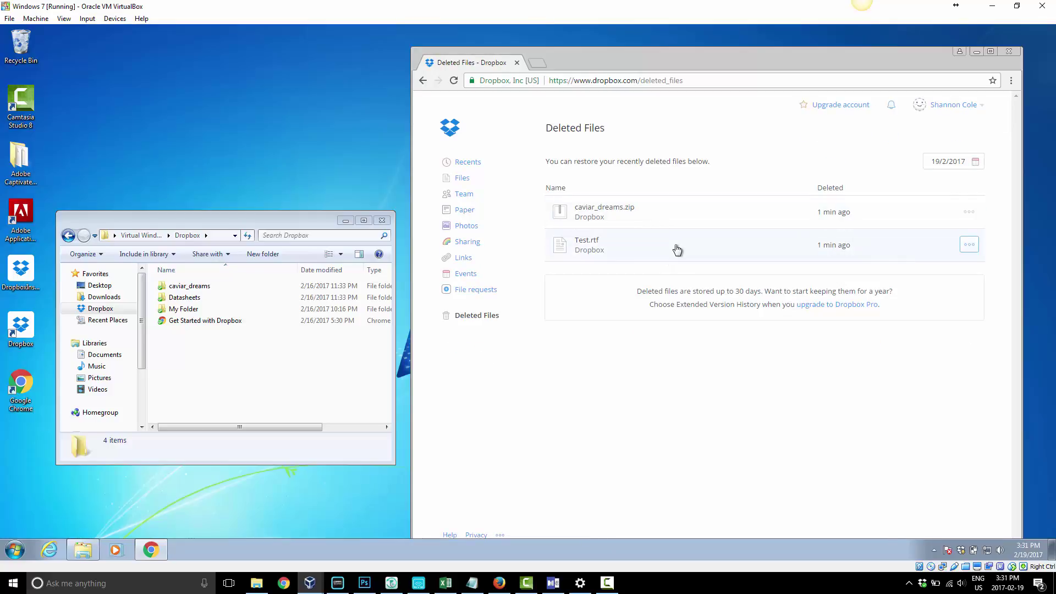
{"action": "left_click", "coordinate": [970, 215]}
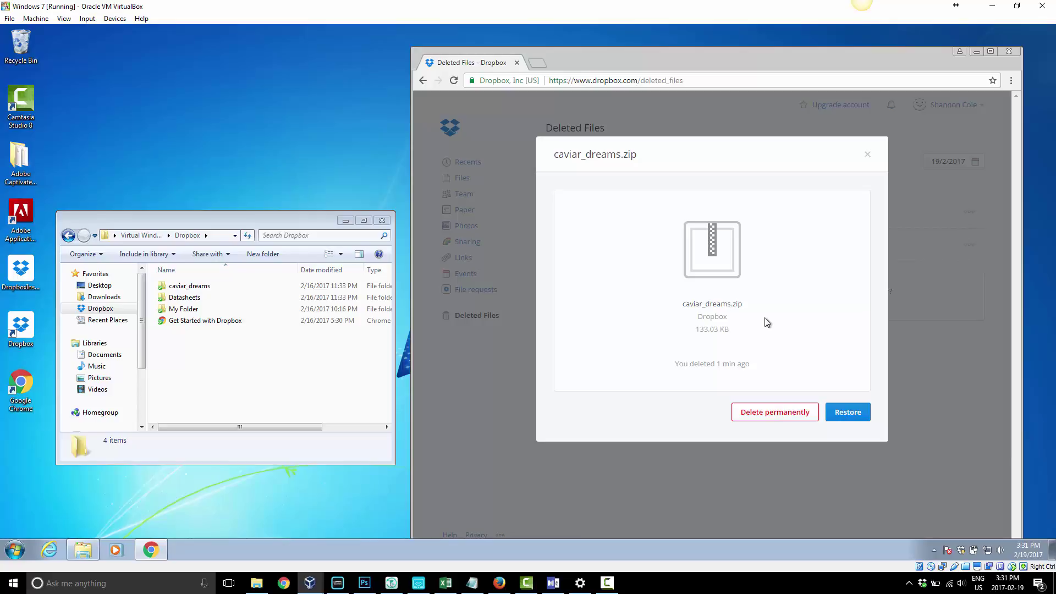
{"action": "left_click", "coordinate": [868, 157]}
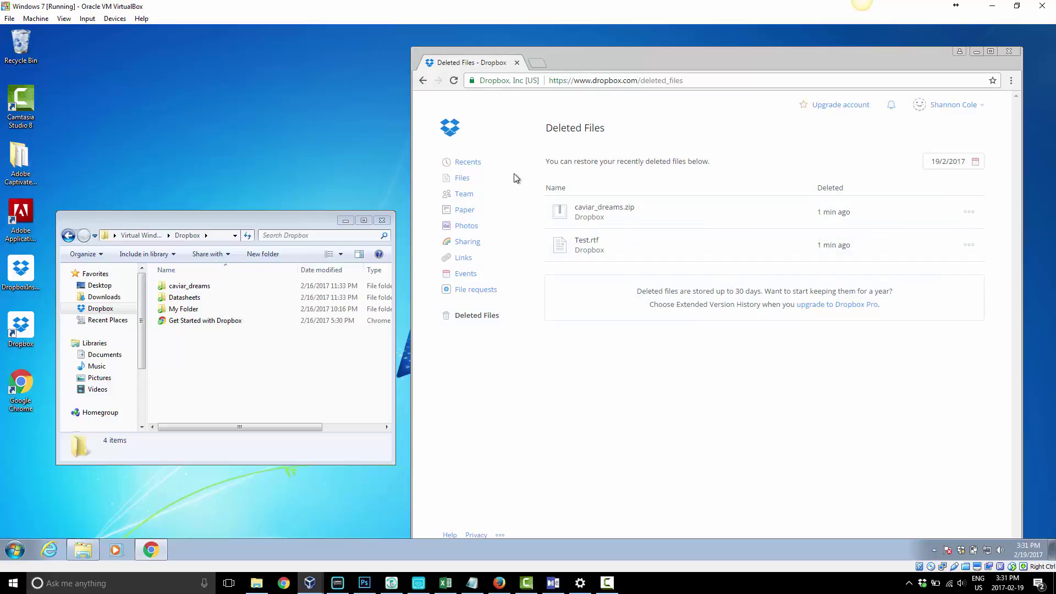
{"action": "left_click", "coordinate": [462, 178]}
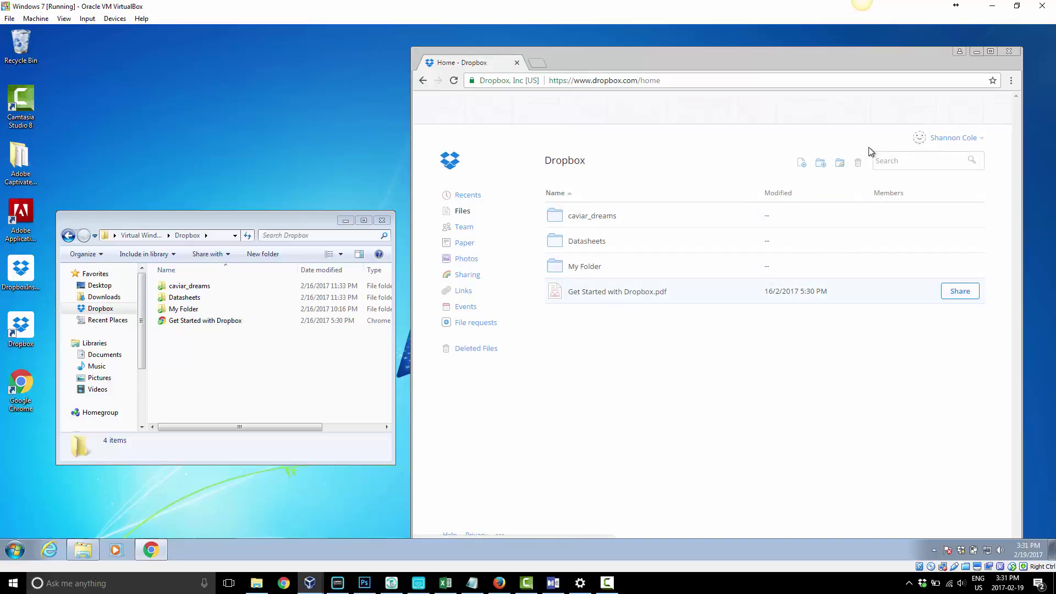
{"action": "left_click", "coordinate": [858, 163]}
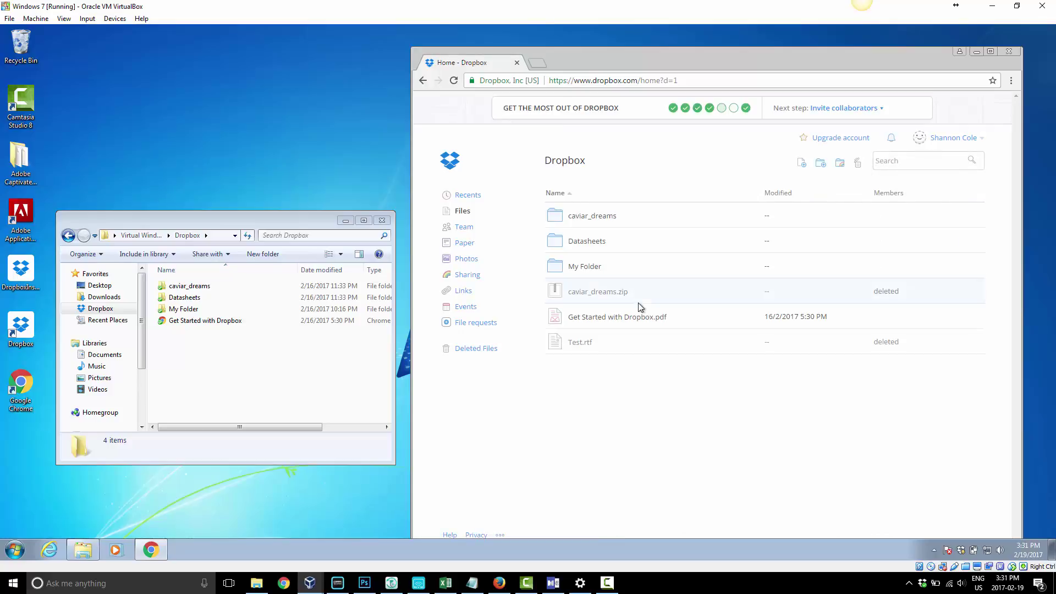
{"action": "left_click", "coordinate": [663, 299]}
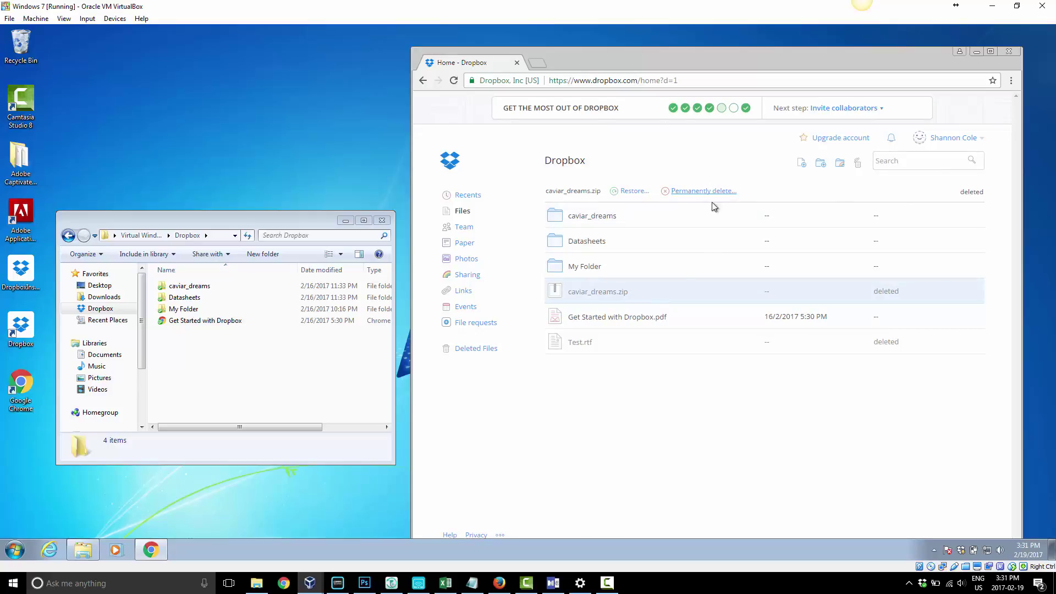
{"action": "right_click", "coordinate": [659, 289]}
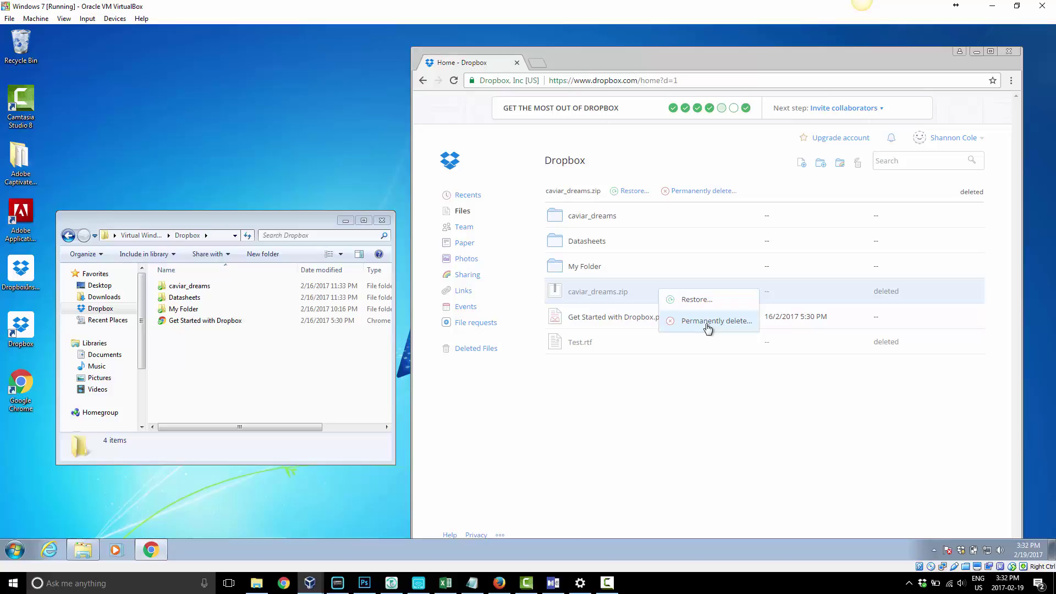
{"action": "left_click", "coordinate": [490, 350]}
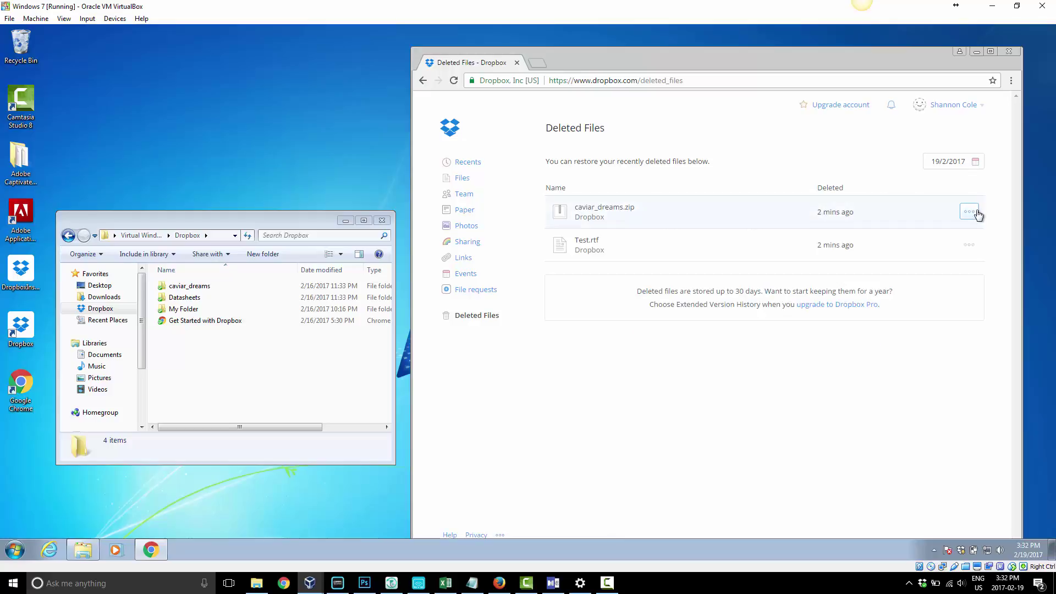
{"action": "left_click", "coordinate": [978, 215]}
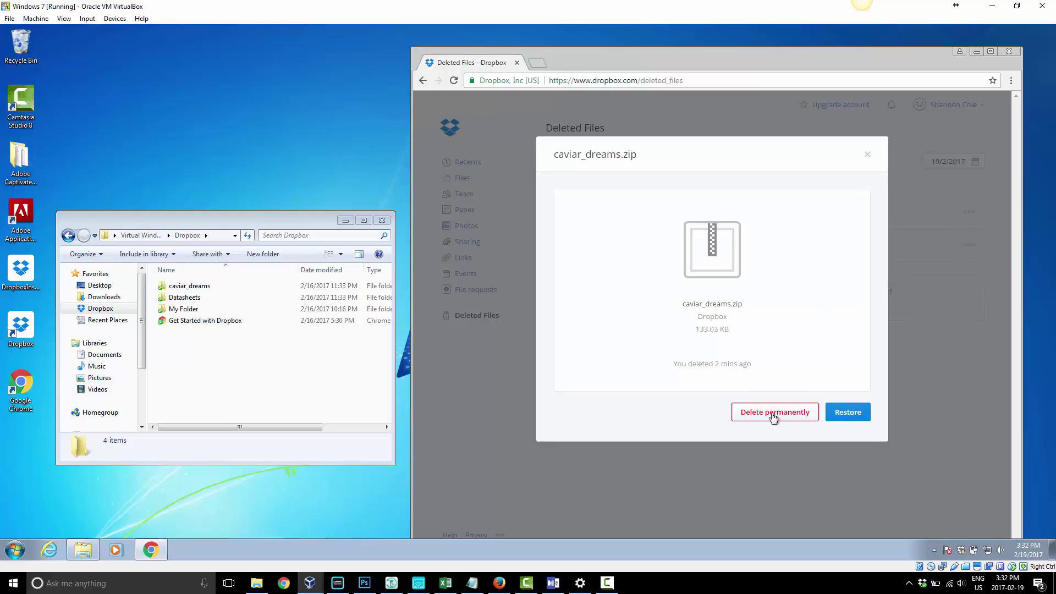
{"action": "left_click", "coordinate": [867, 156]}
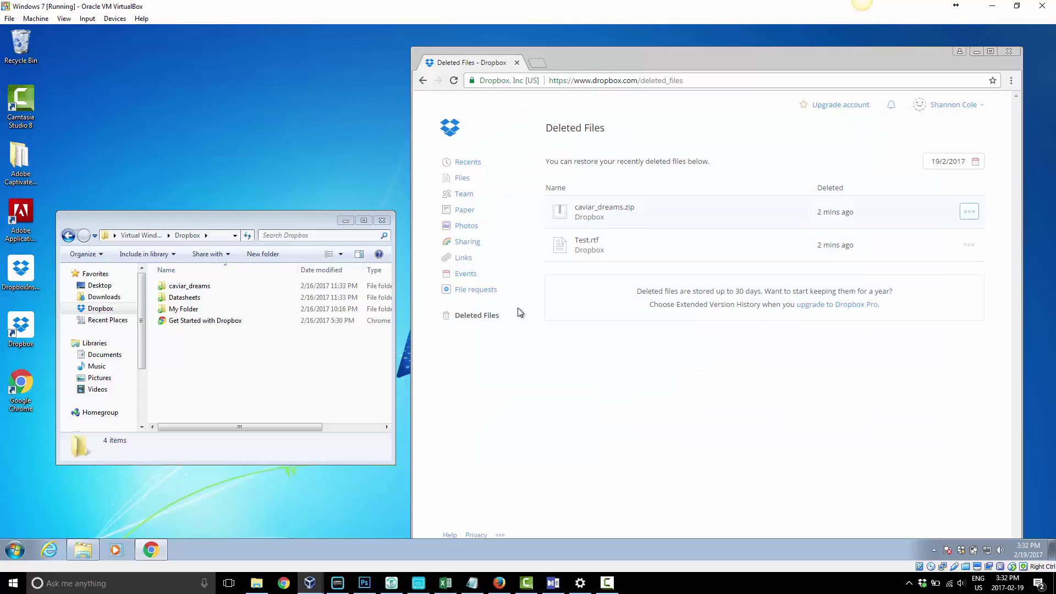
From Files with deleted items shown, permanently delete Test.rtf
{"action": "left_click", "coordinate": [462, 180]}
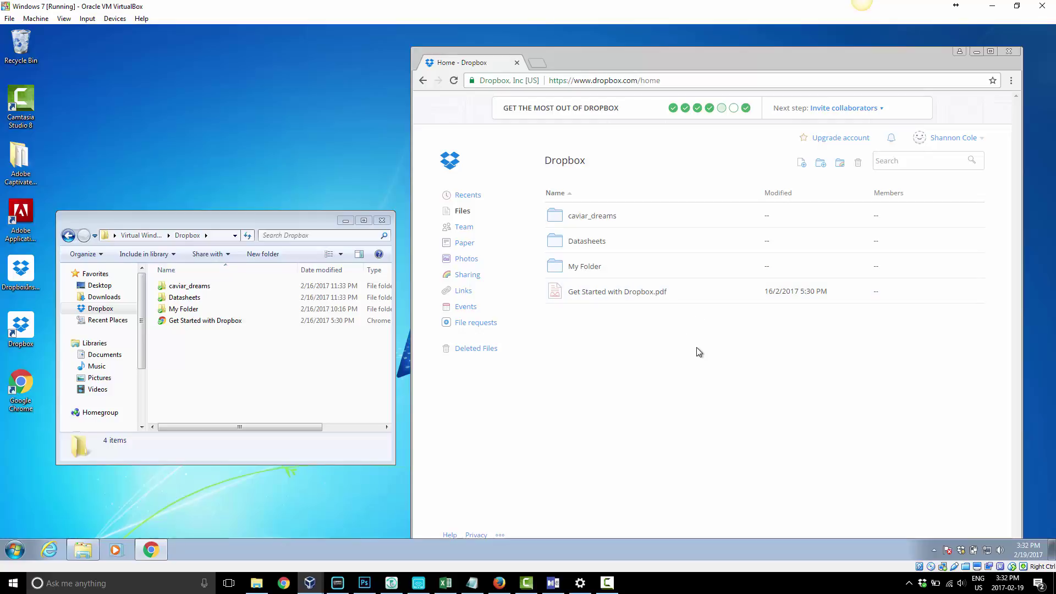
{"action": "left_click", "coordinate": [859, 164]}
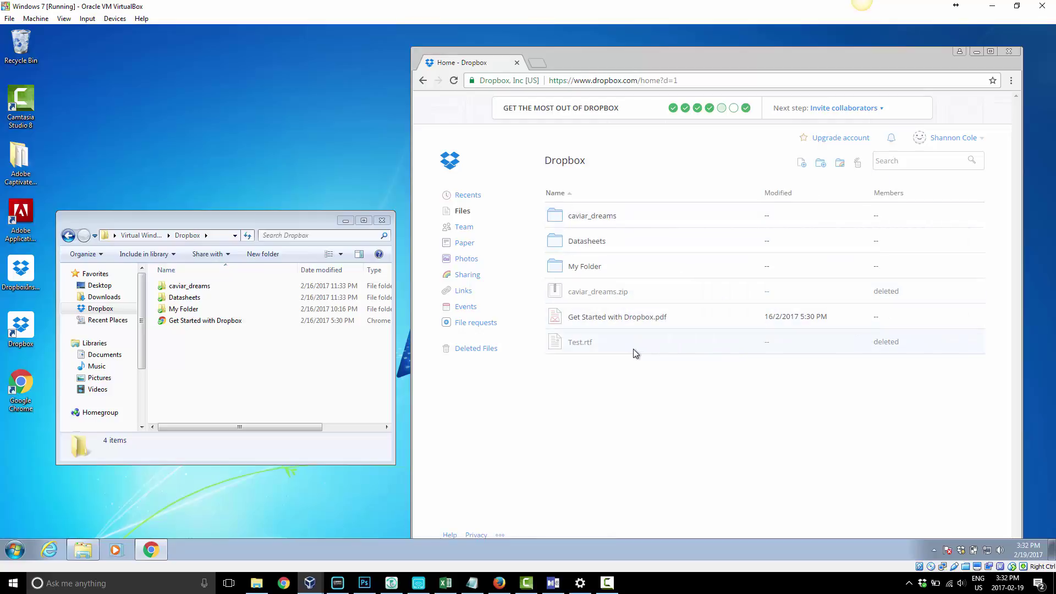
{"action": "left_click", "coordinate": [629, 348]}
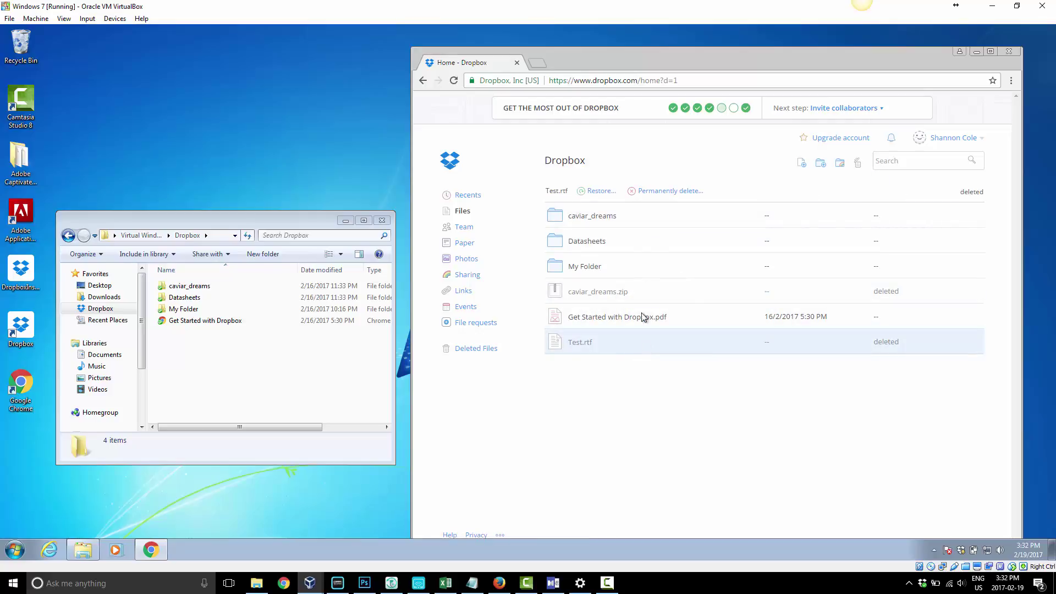
{"action": "left_click", "coordinate": [669, 193]}
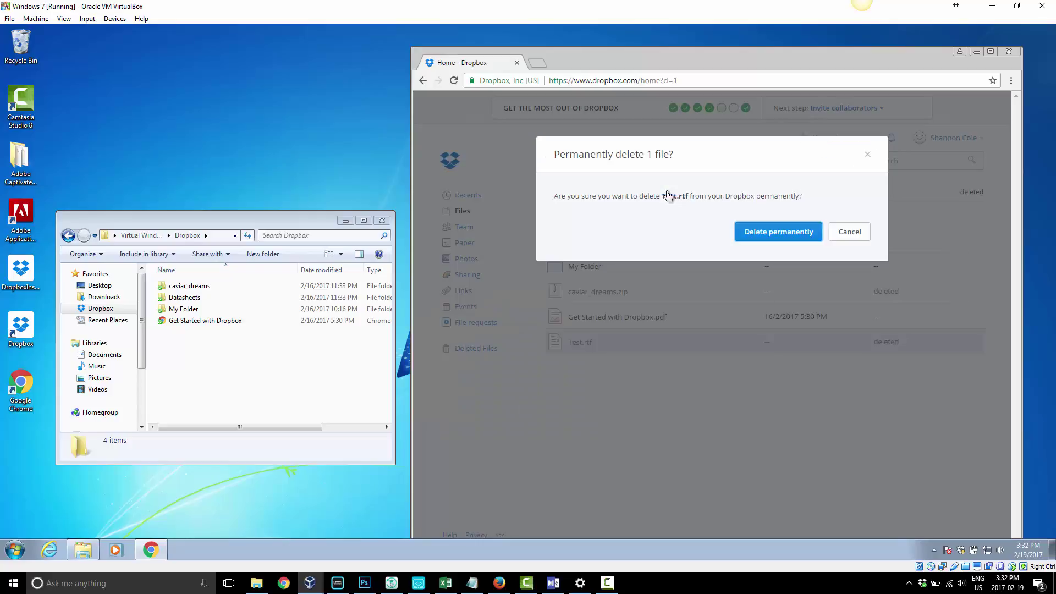
{"action": "left_click", "coordinate": [754, 233]}
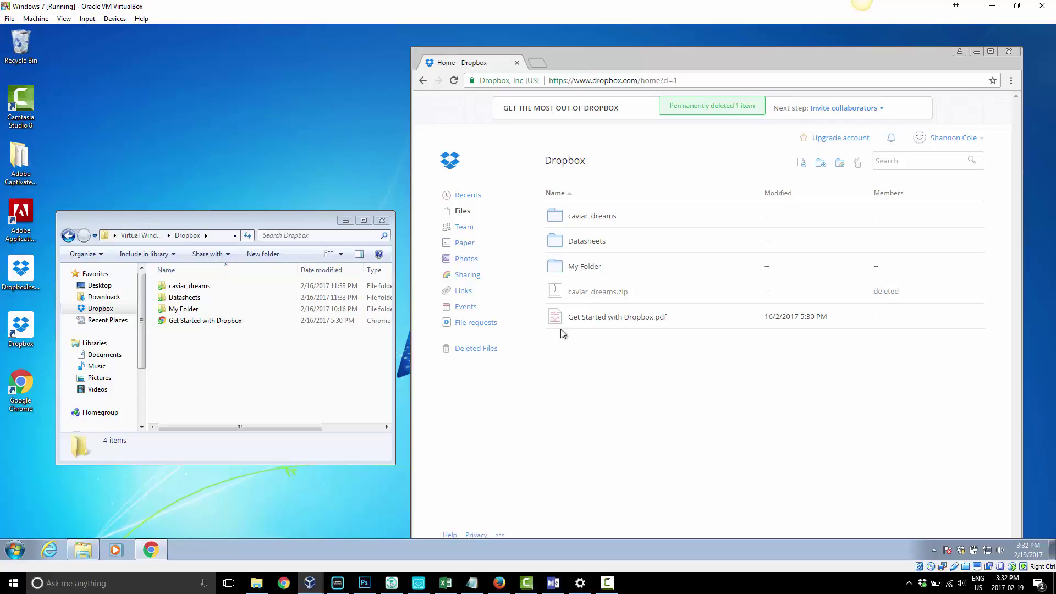
Restore the deleted caviar_dreams.zip, confirming the one-file restore
{"action": "left_click", "coordinate": [649, 292]}
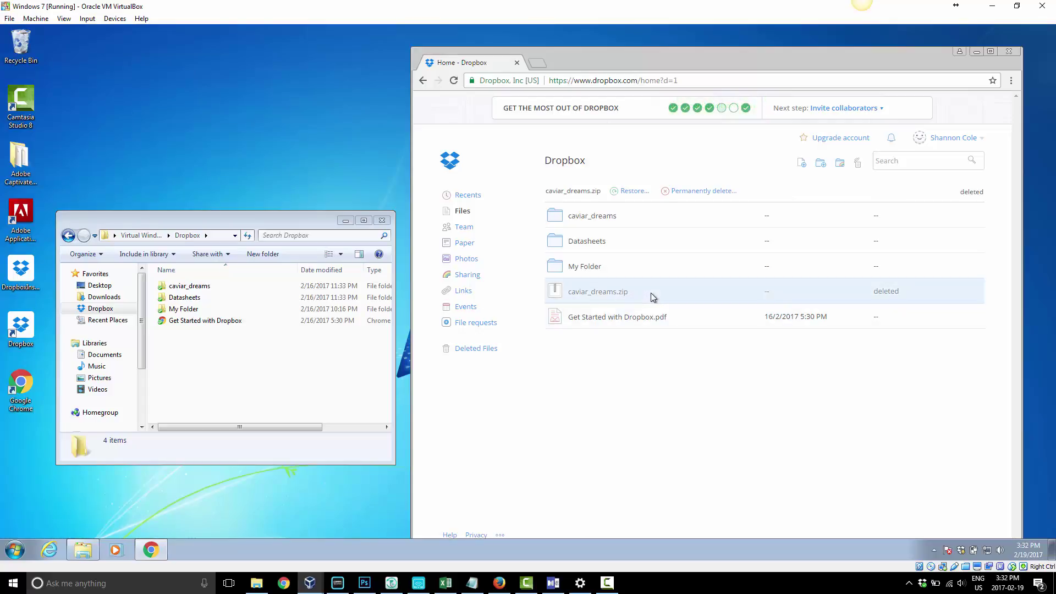
{"action": "left_click", "coordinate": [632, 190]}
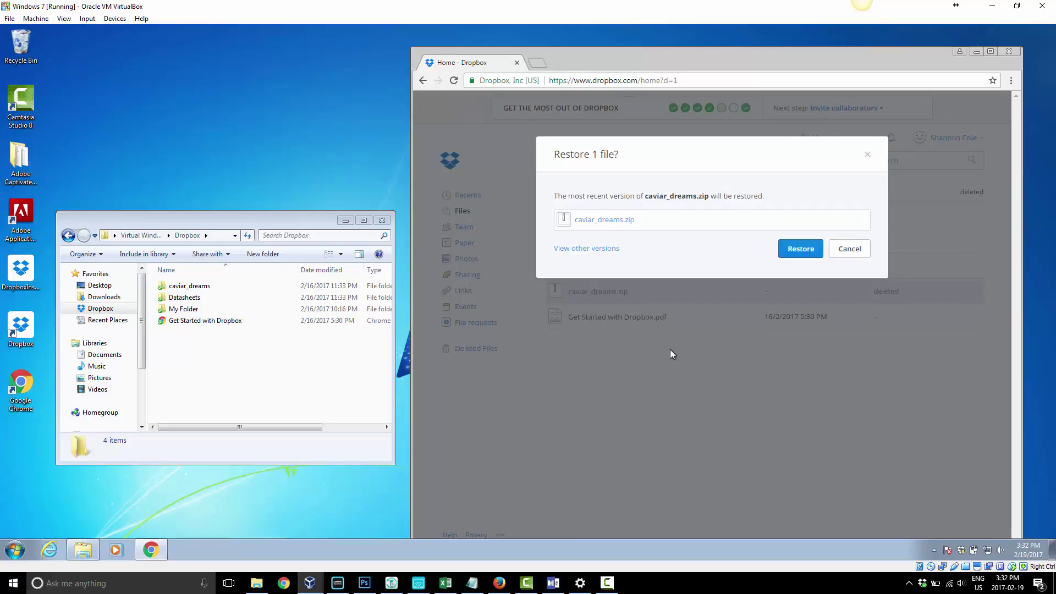
{"action": "left_click", "coordinate": [795, 253]}
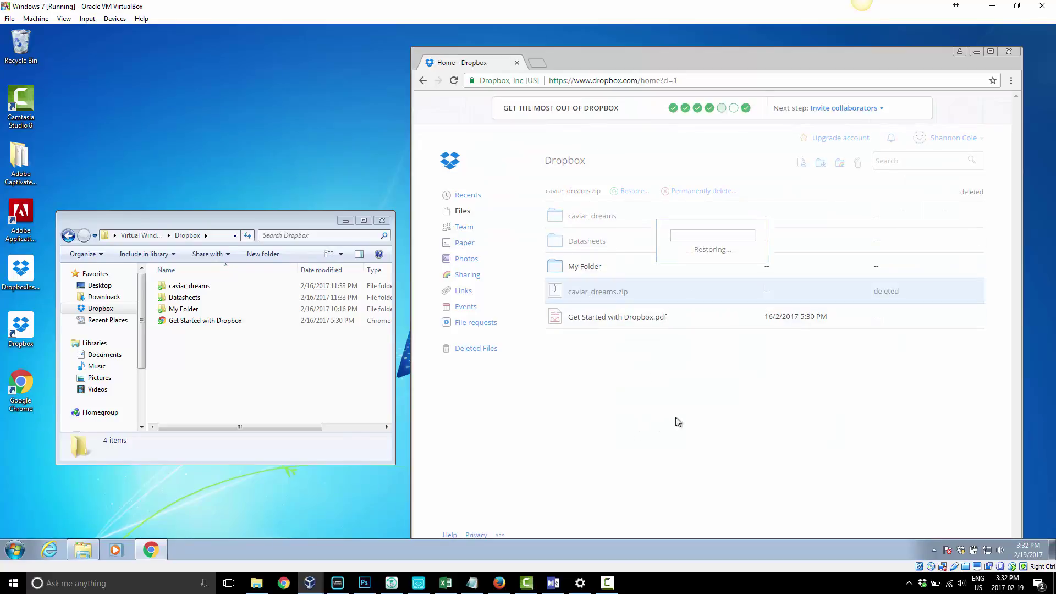